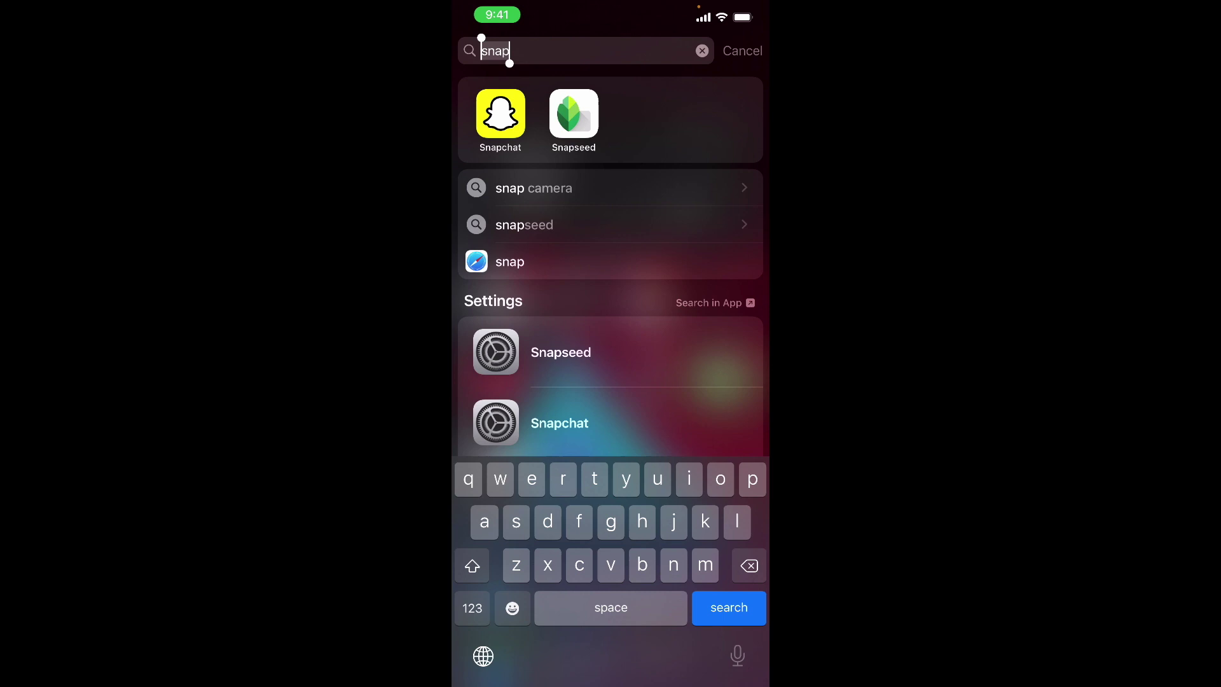
Launch Snapchat from the Spotlight results, opening the camera with the Stylish Beard lens
key("Return")
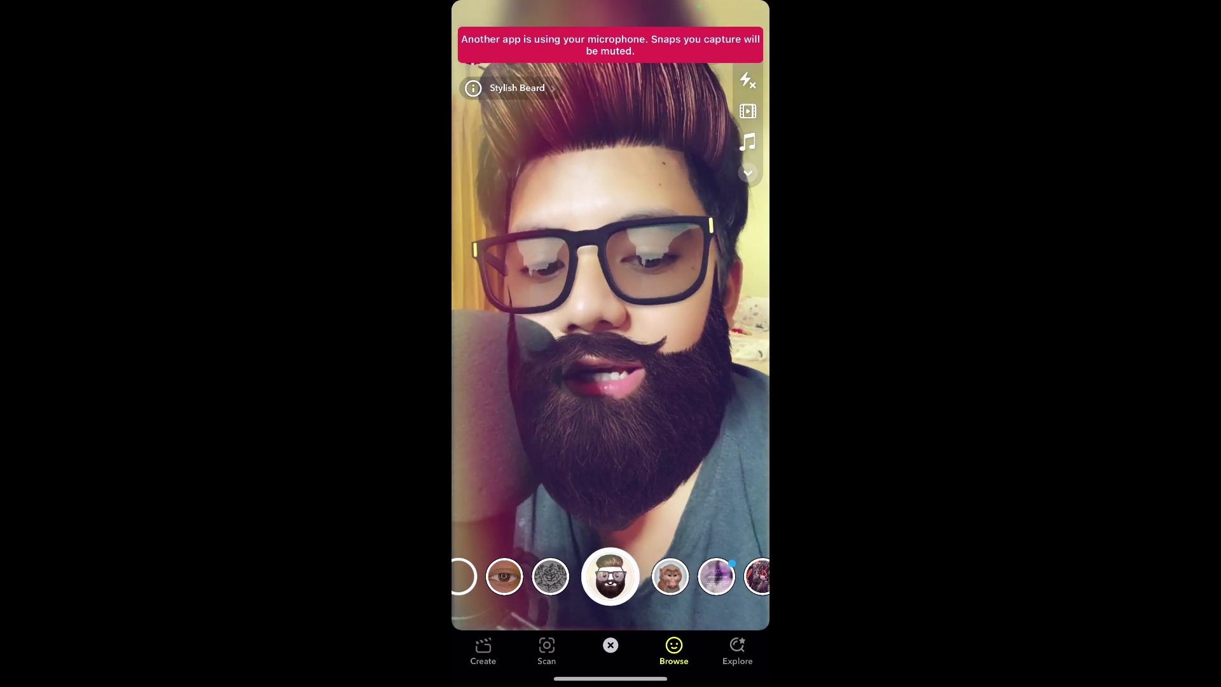
Try the face-tattoo lens, then open the lens browser's For You top lenses
left_click(670, 576)
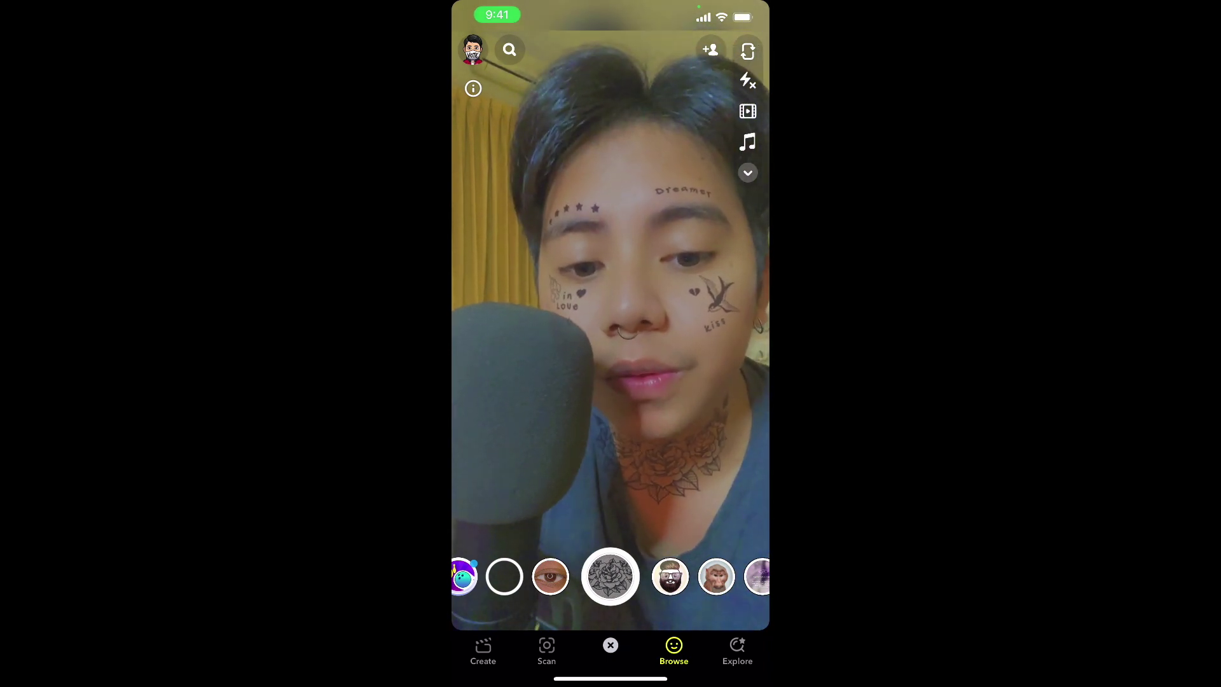
left_click(674, 650)
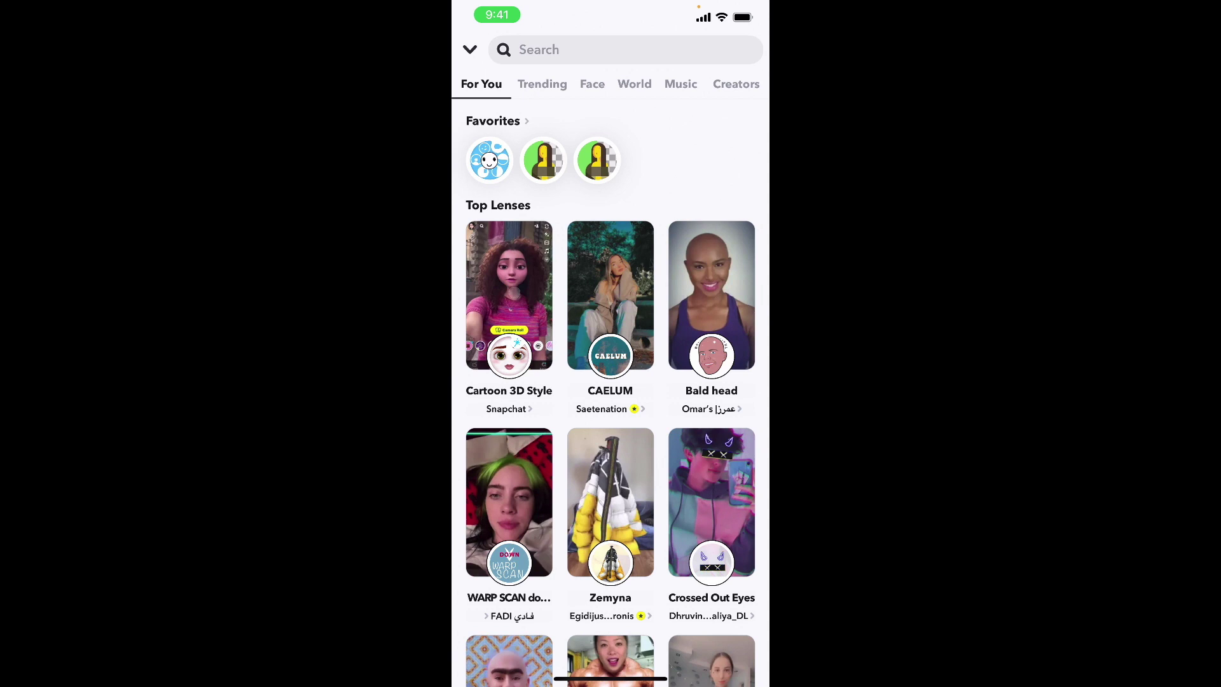
Search Snapchat lenses for 'background' to list Background Changer and Virtual Background
left_click(610, 50)
type("b")
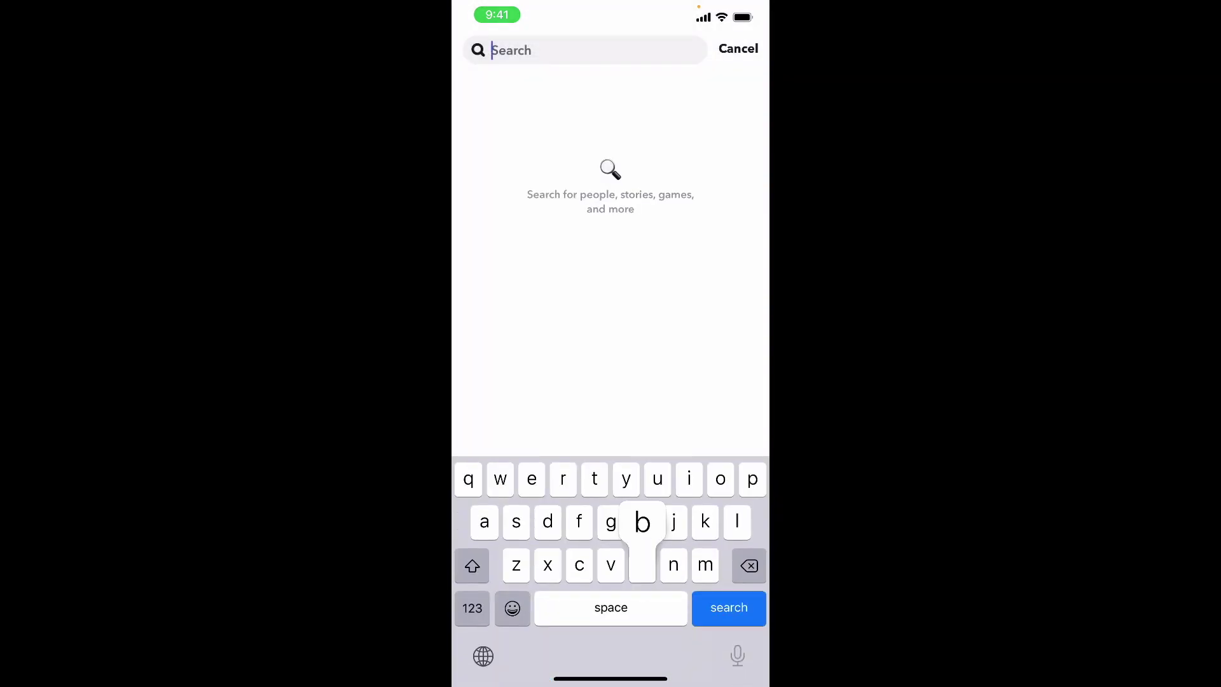
type("ac")
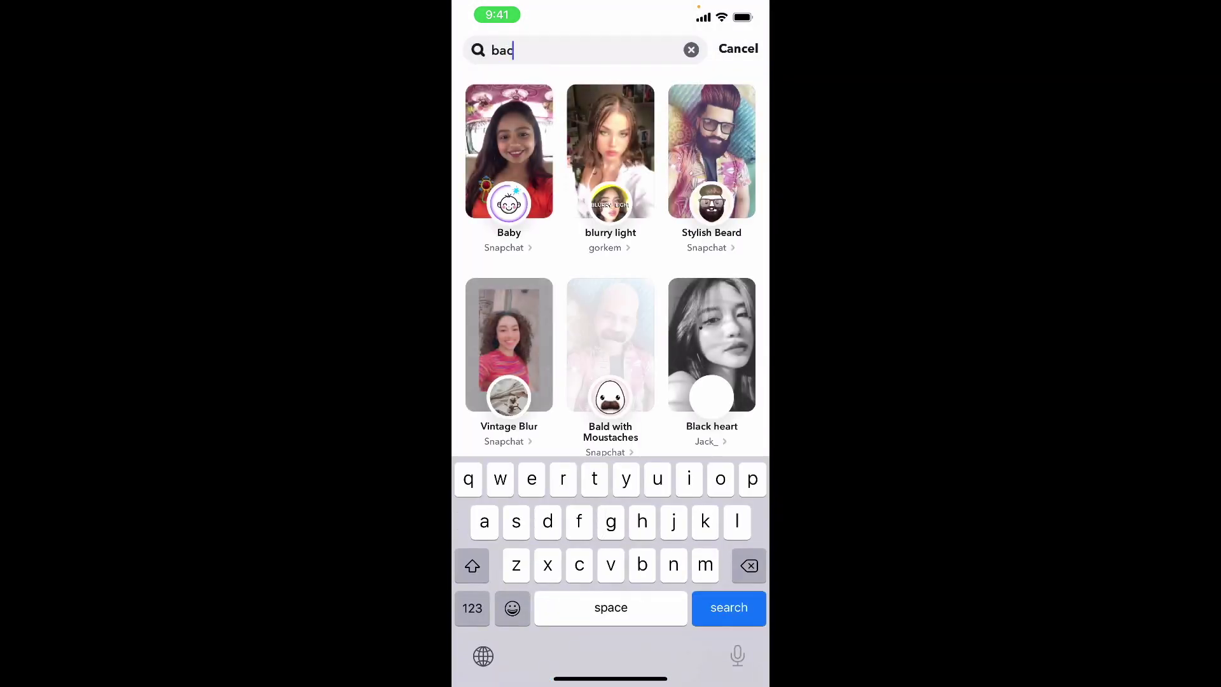
type("kground")
scroll(612, 382, "down", 5)
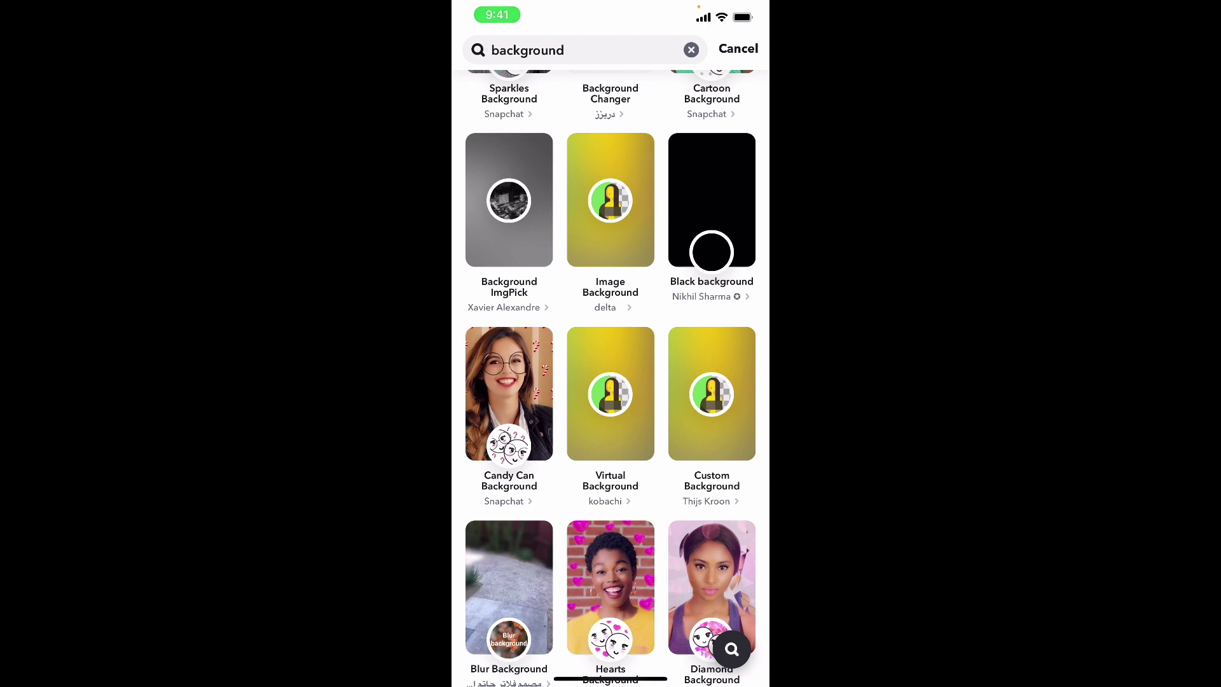
Apply Thijs Kroon's Custom Background lens with a sky-and-window photo behind the person
left_click(713, 393)
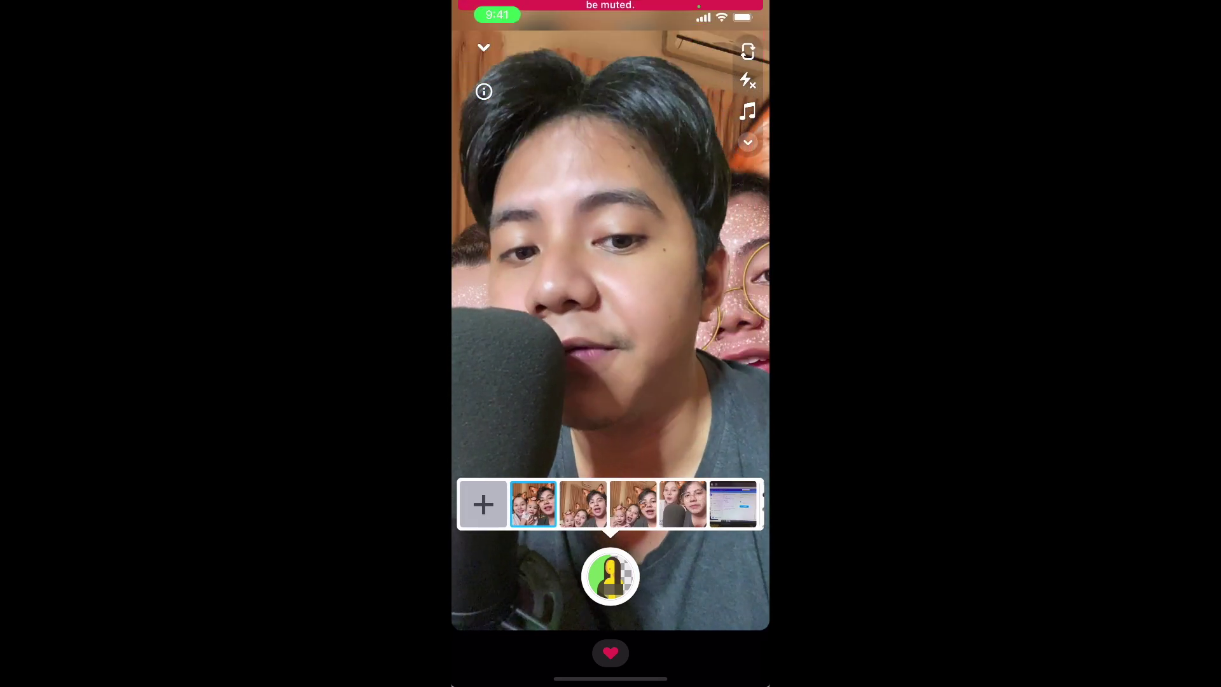
scroll(611, 505, "right", 2)
scroll(610, 504, "right", 5)
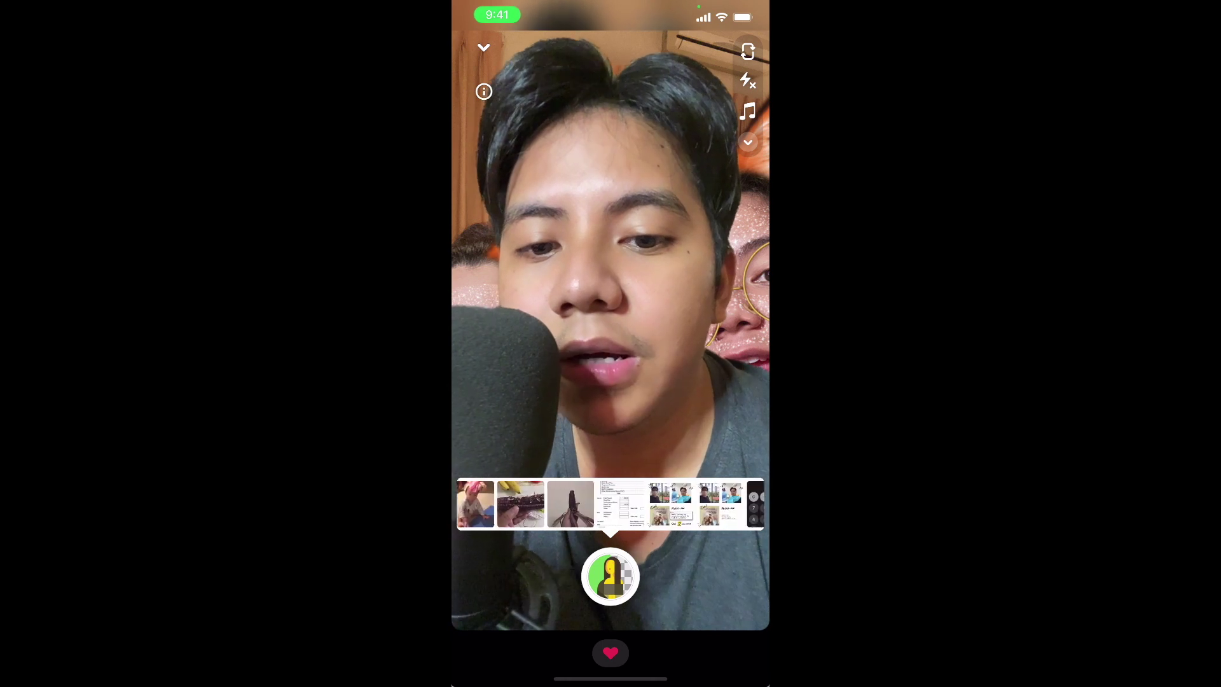
scroll(610, 504, "right", 2)
scroll(611, 504, "right", 2)
scroll(611, 504, "right", 2)
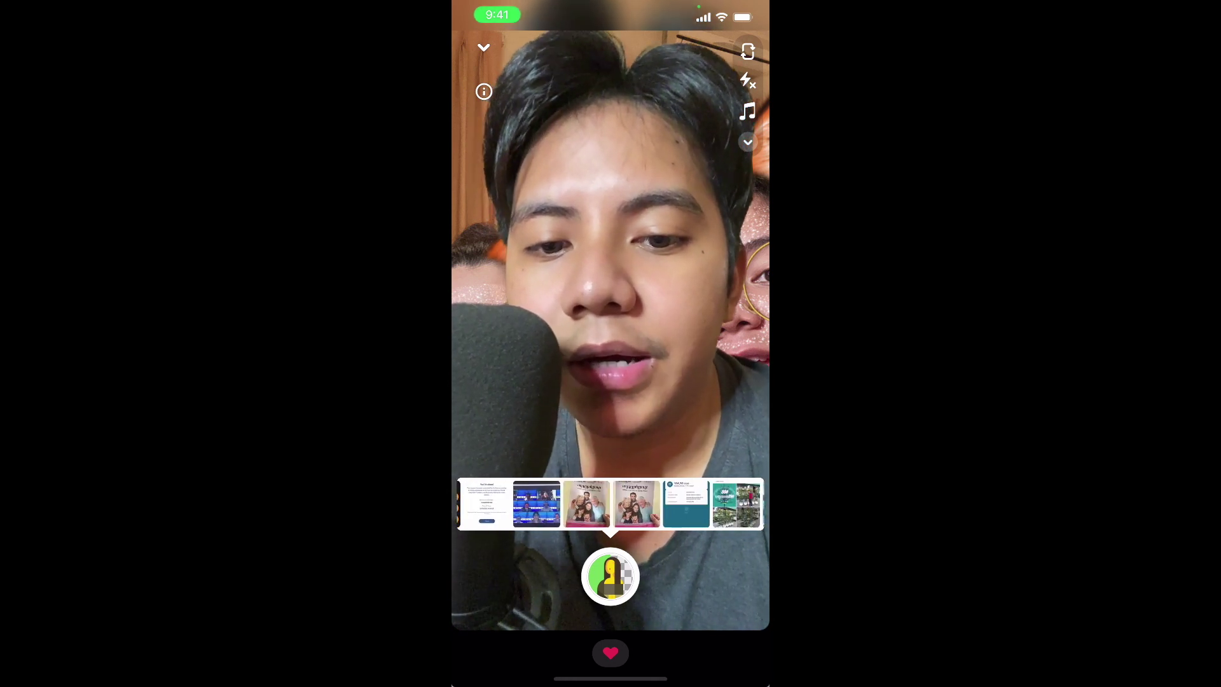
scroll(610, 503, "right", 2)
scroll(611, 504, "right", 2)
scroll(611, 504, "right", 2)
scroll(611, 504, "right", 2)
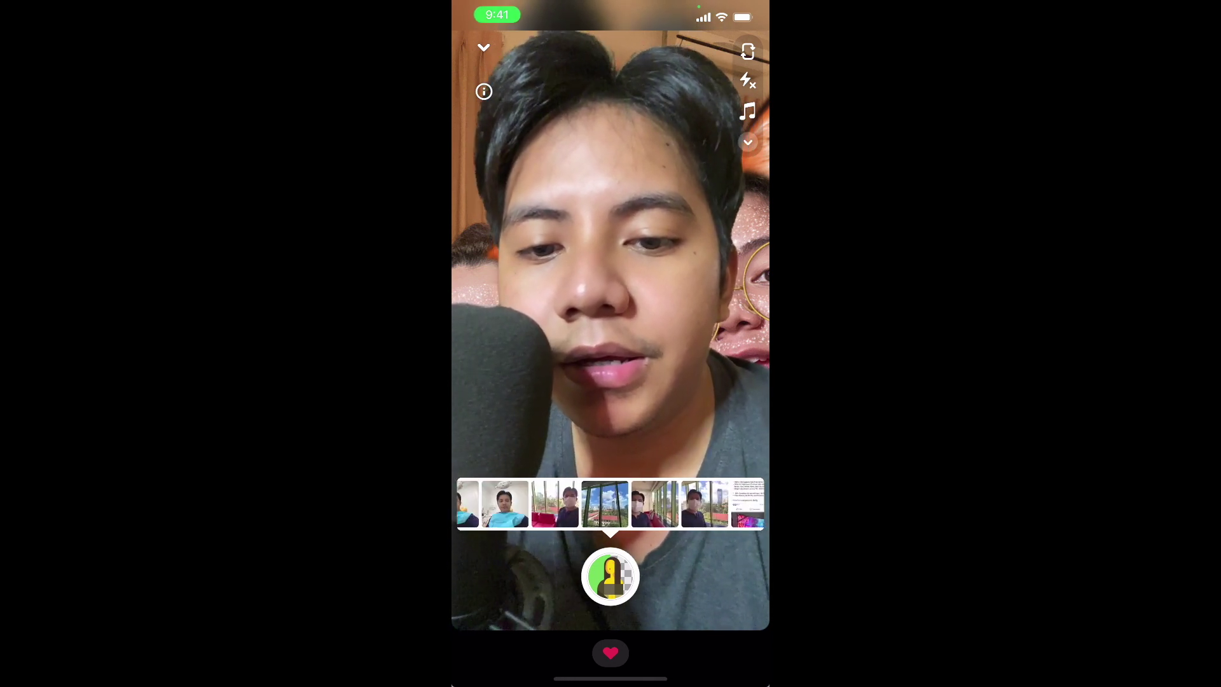
scroll(611, 504, "right", 2)
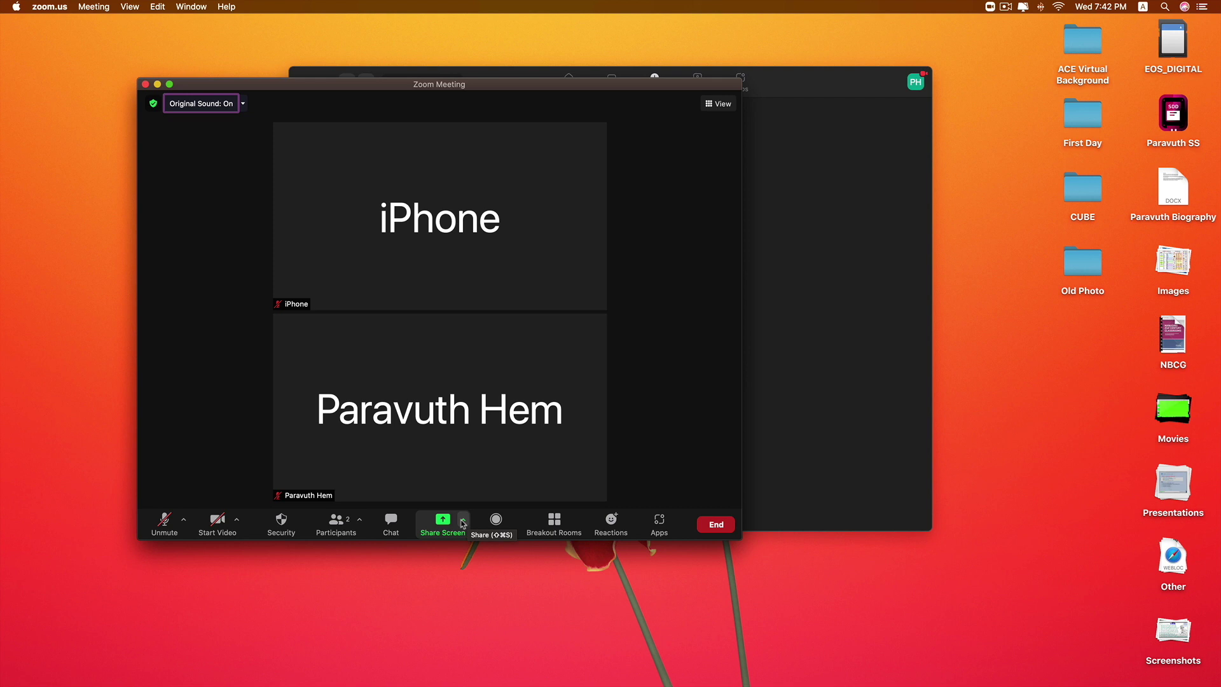
Switch Zoom sharing to one participant at a time, then to multiple participants simultaneously
left_click(463, 523)
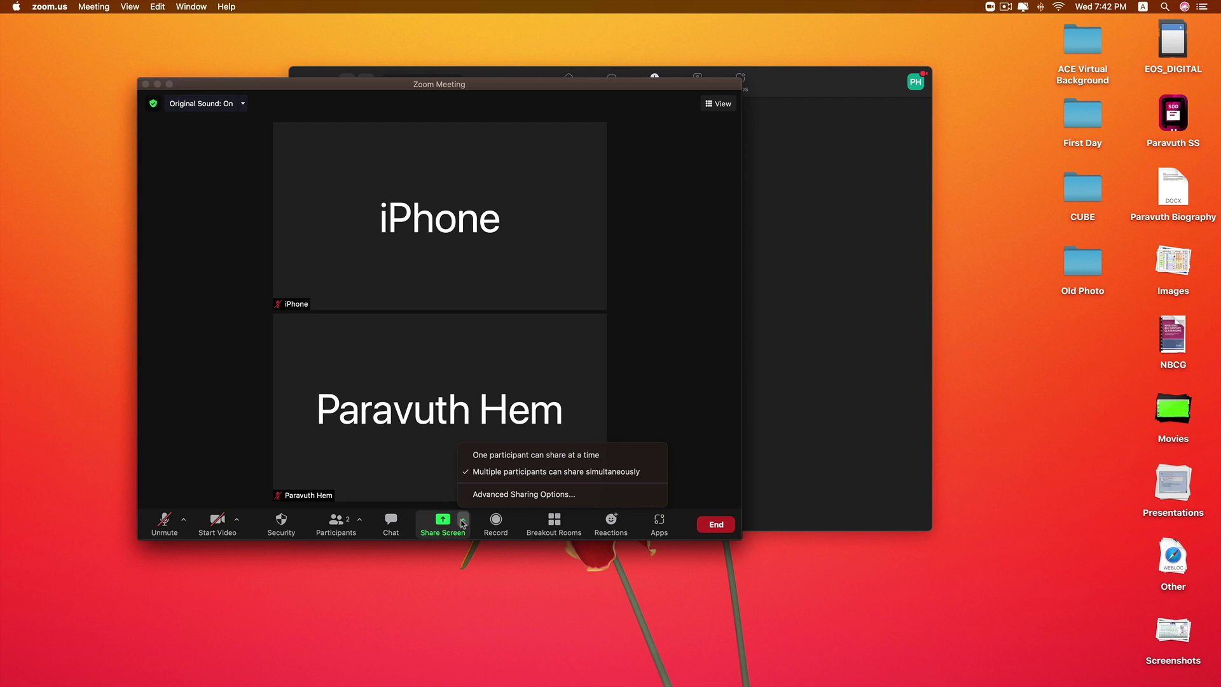
left_click(464, 526)
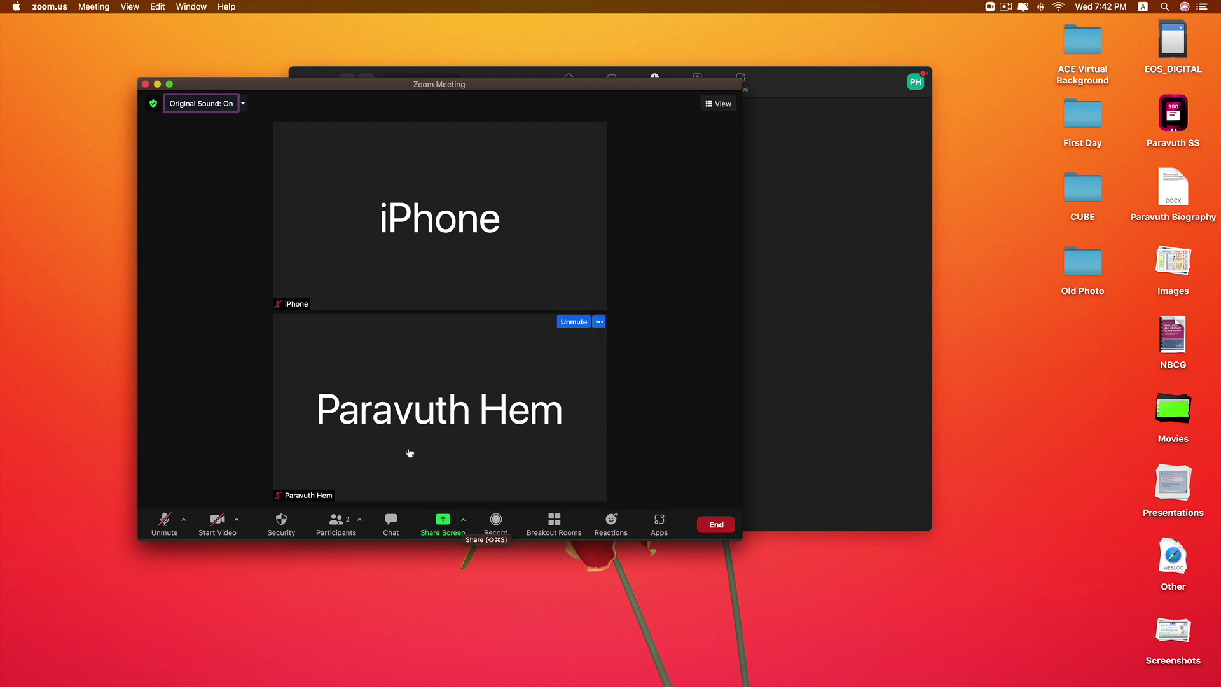
left_click(464, 524)
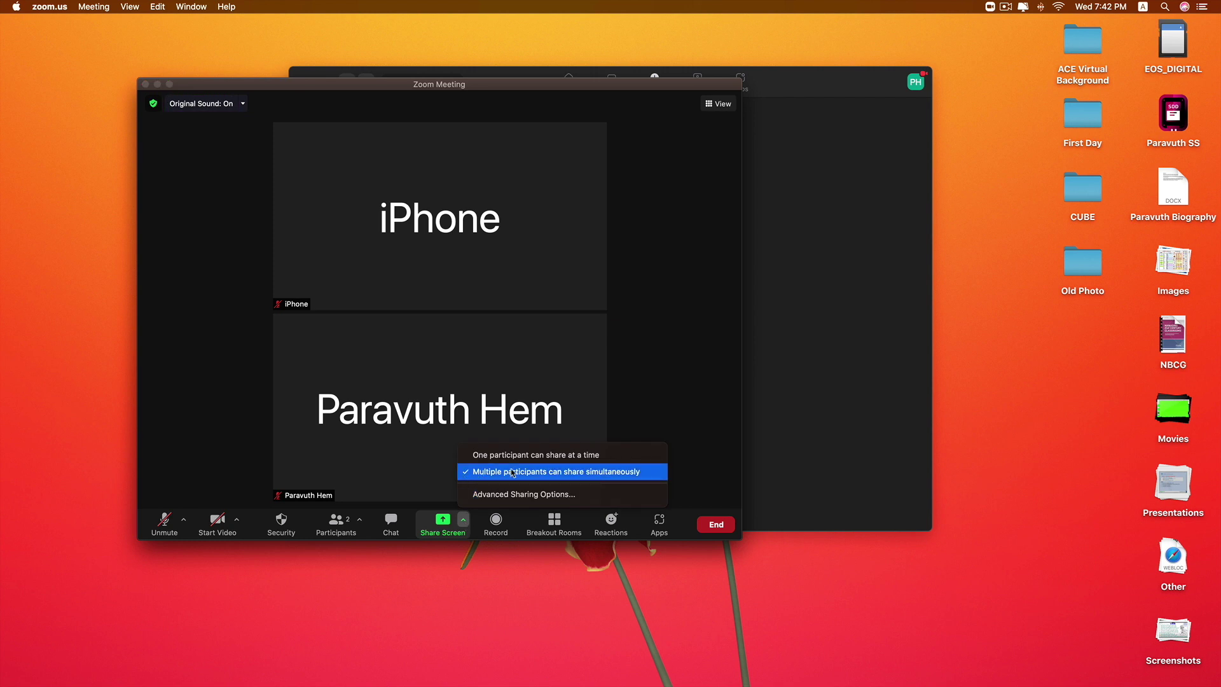
left_click(493, 458)
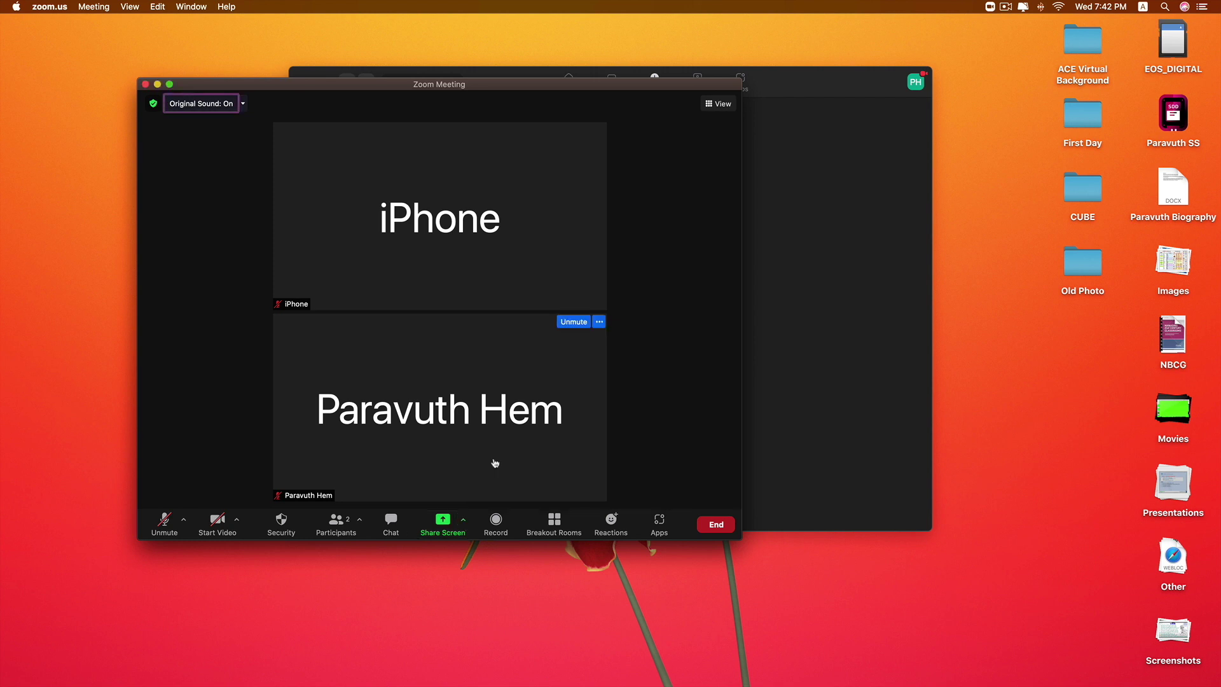
left_click(464, 522)
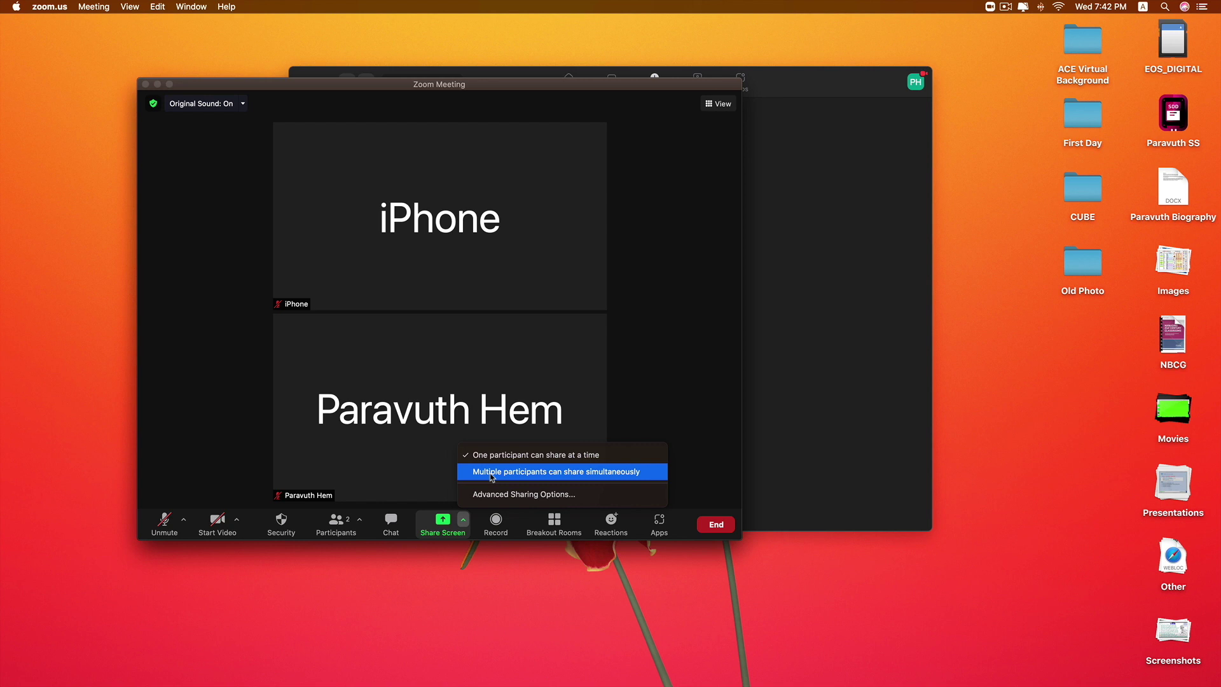
left_click(491, 472)
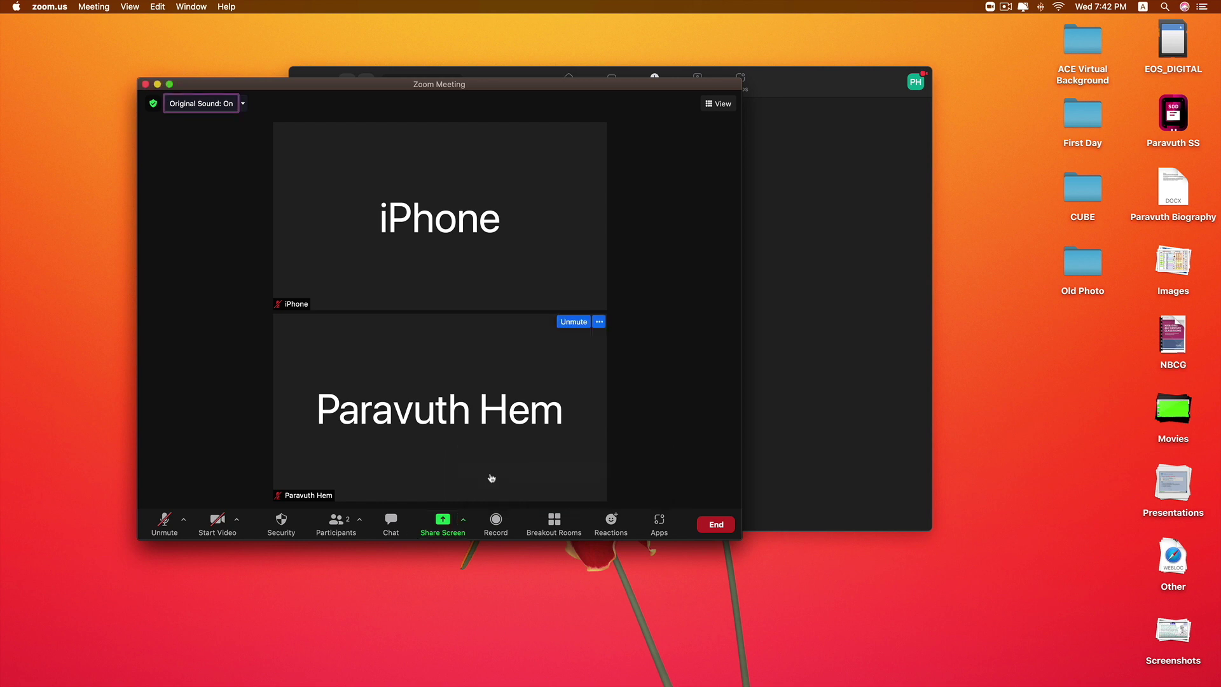